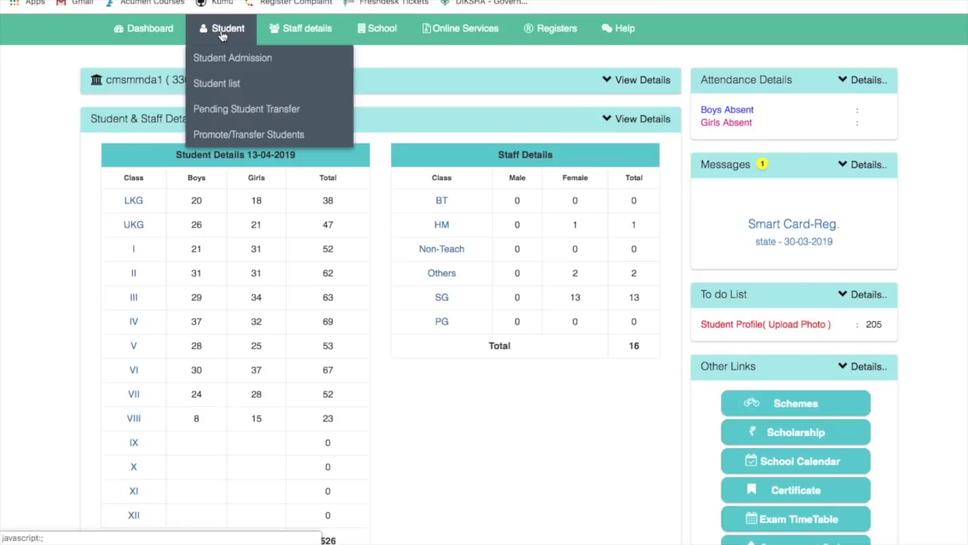
Open the student admission page and scroll the Student Registration Form down to SUBMIT and back up
click(229, 59)
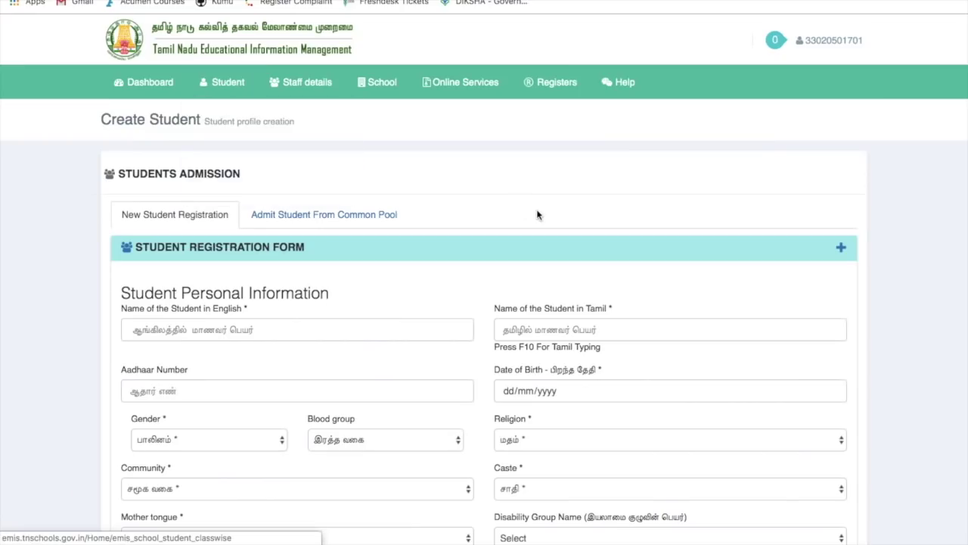
scroll(537, 214, down, 2)
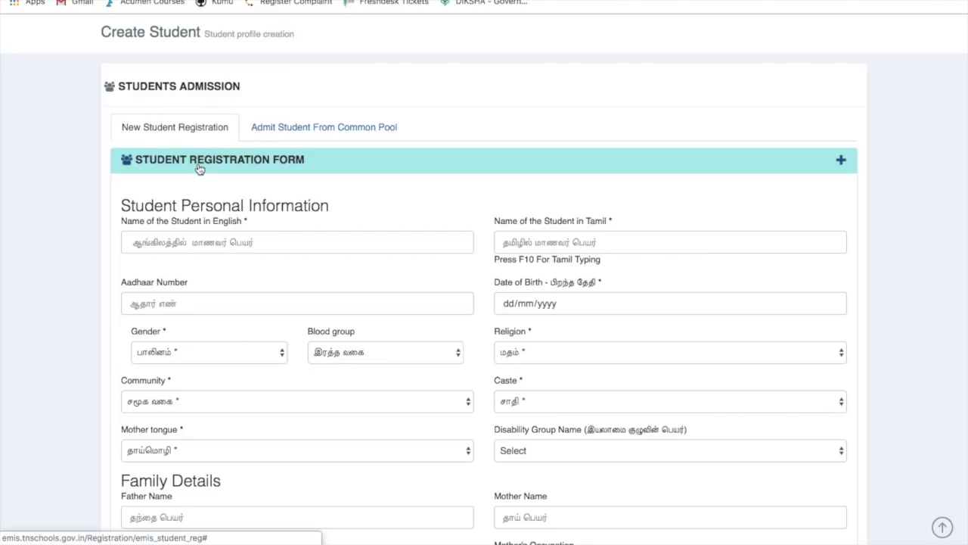
scroll(199, 168, down, 6)
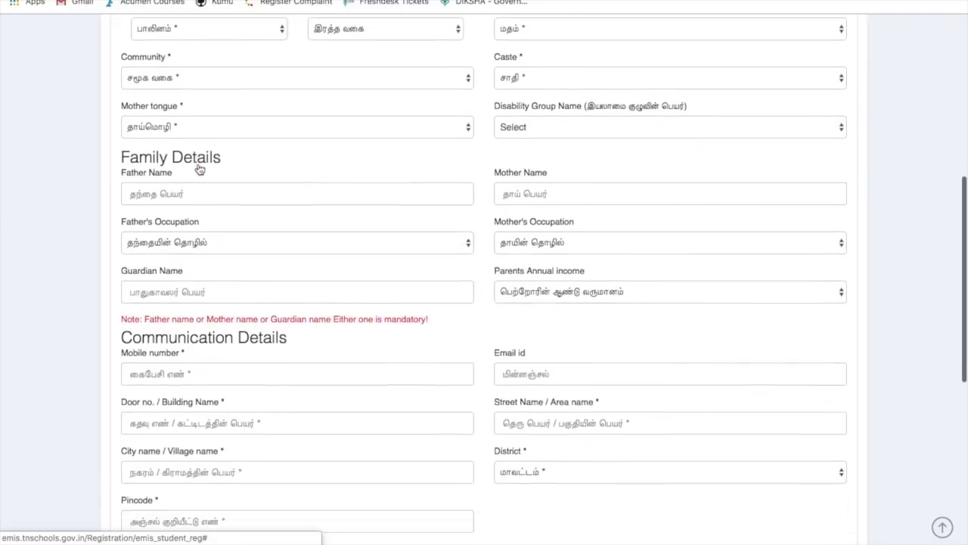
scroll(199, 168, down, 2)
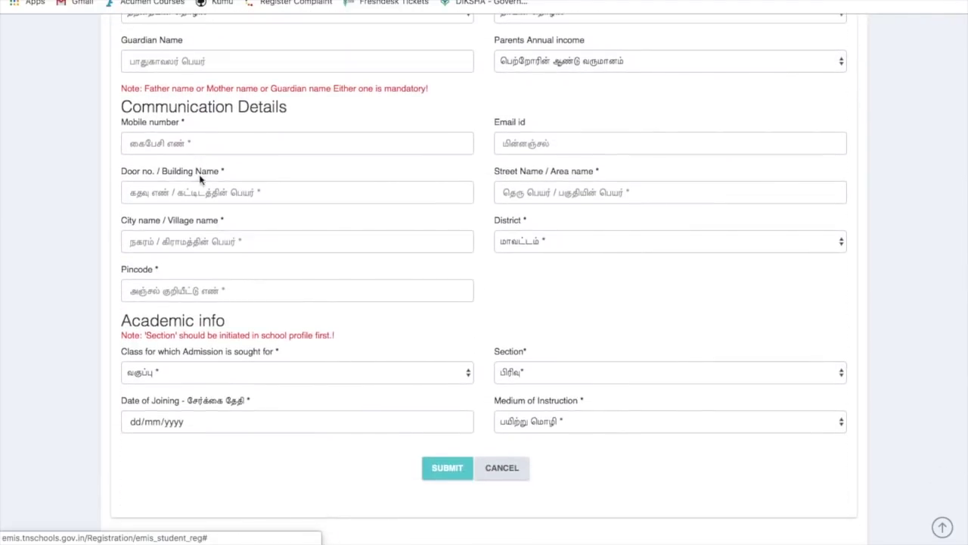
scroll(327, 231, up, 8)
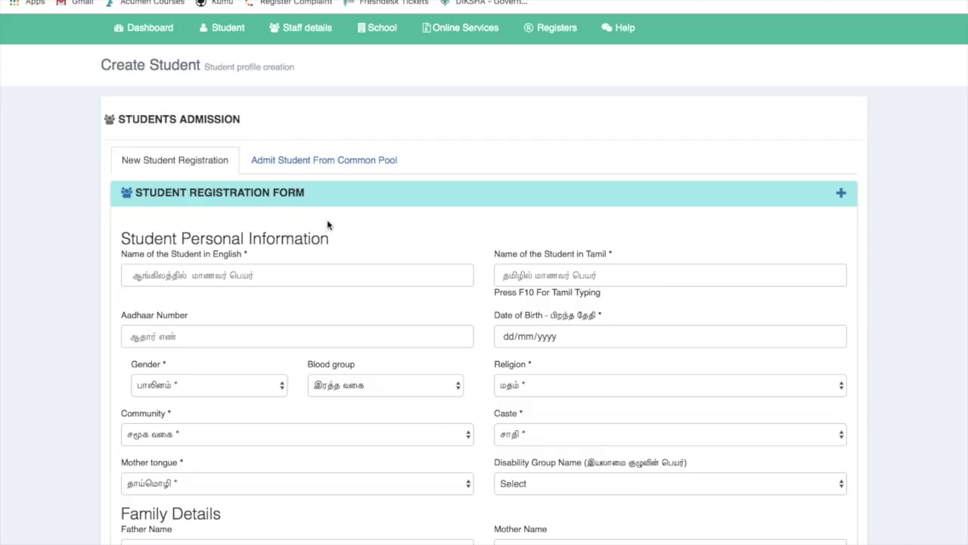
Switch to Admit Student From Common Pool and try the Unique Number and UDISE Code search filters
click(325, 167)
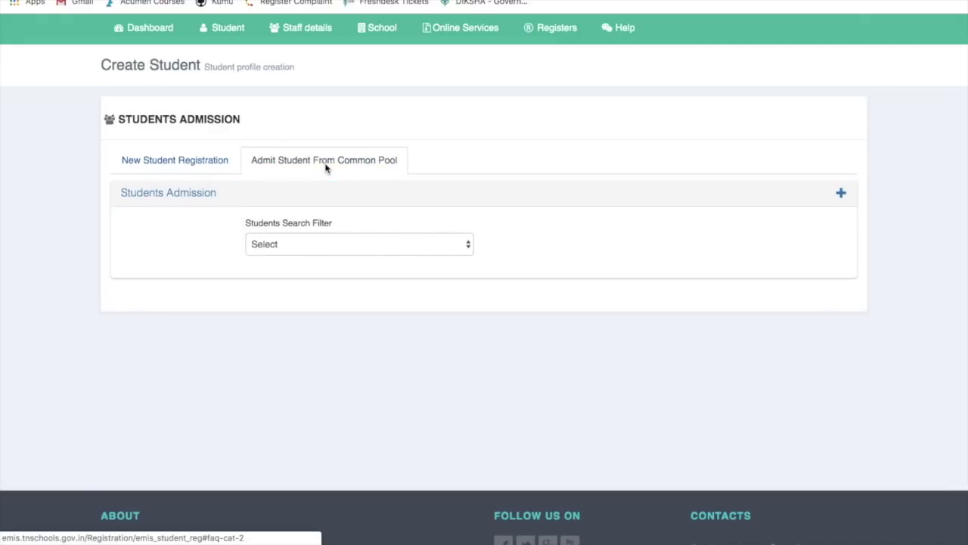
click(324, 244)
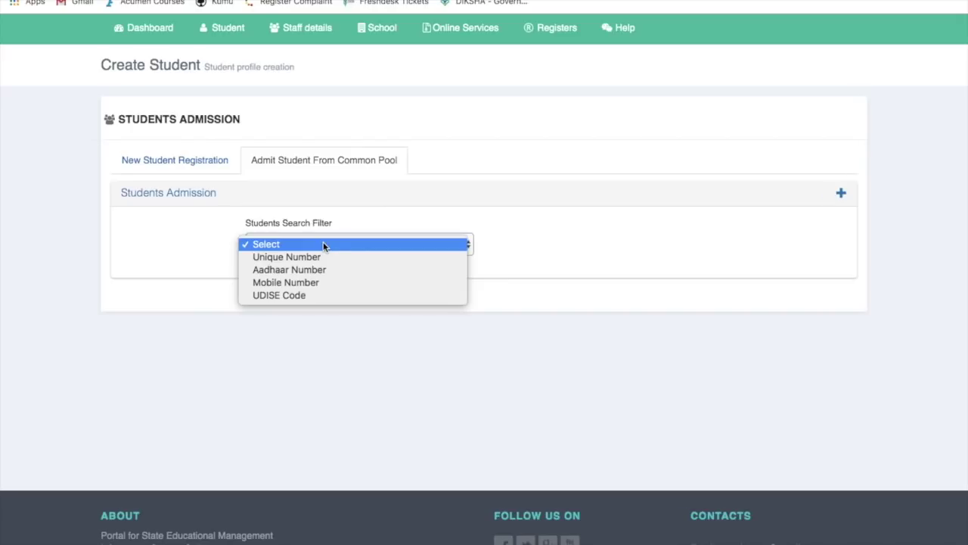
click(326, 257)
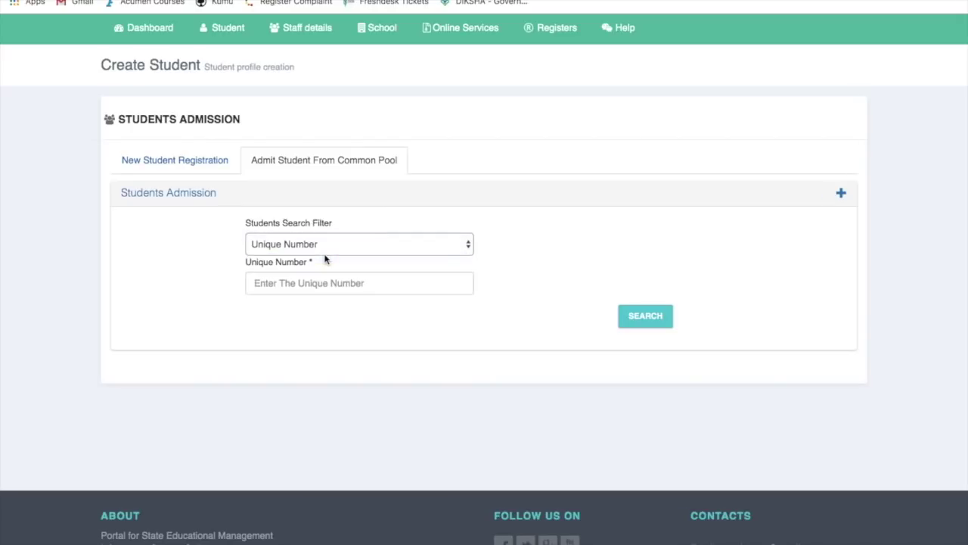
click(345, 244)
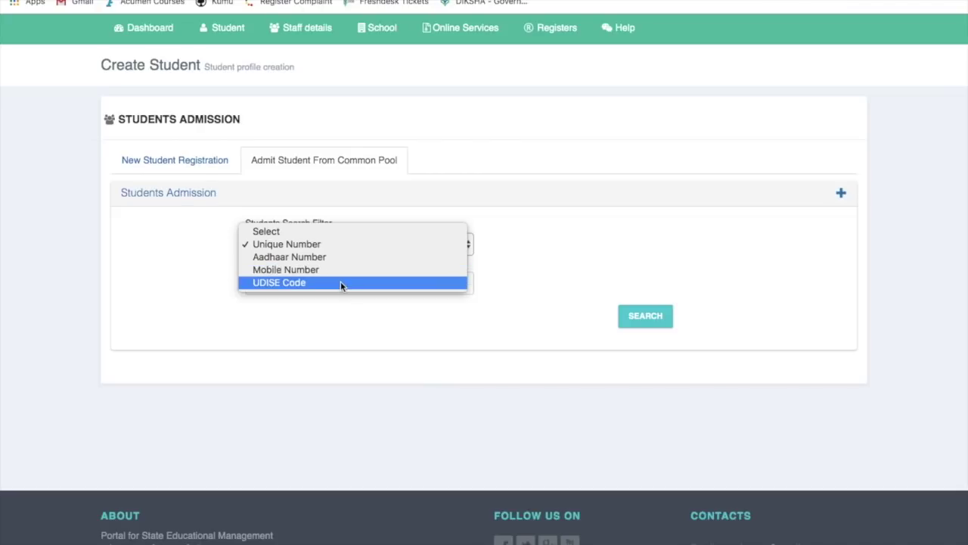
click(341, 282)
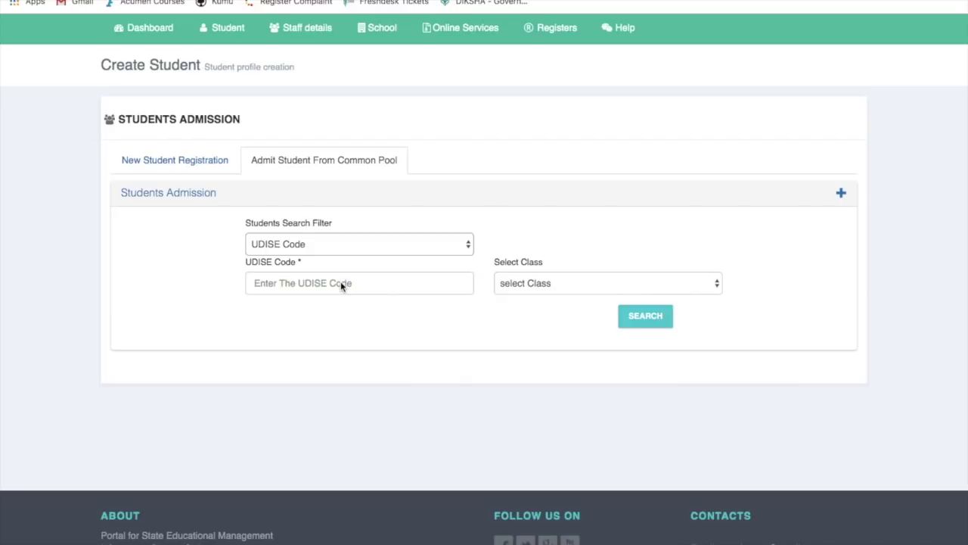
click(325, 241)
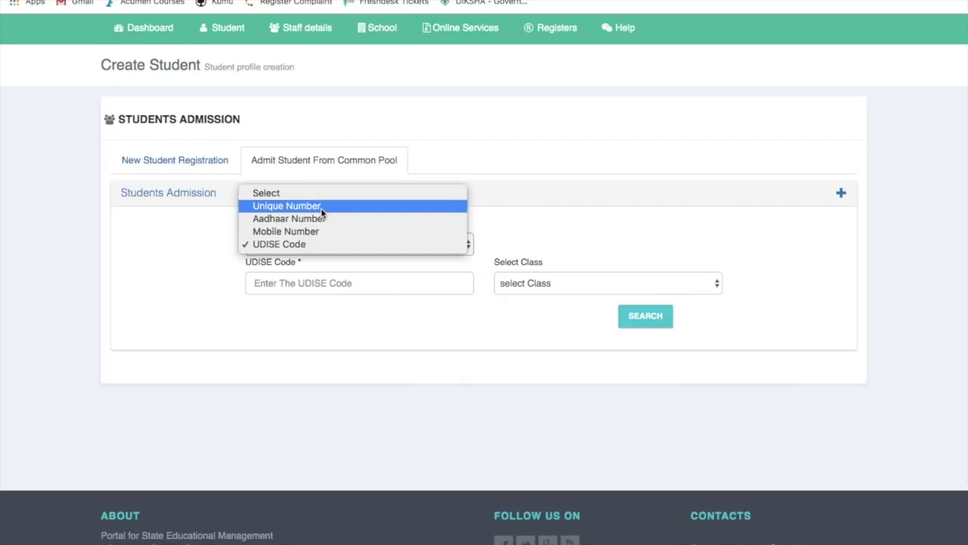
Search the common pool by the pasted student Unique Number
click(321, 207)
click(317, 283)
key(super+v)
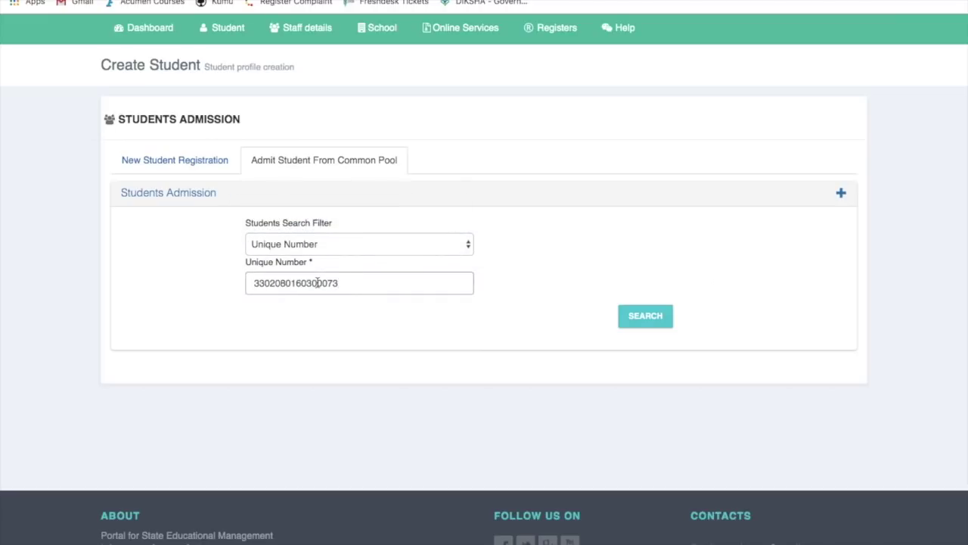
click(630, 318)
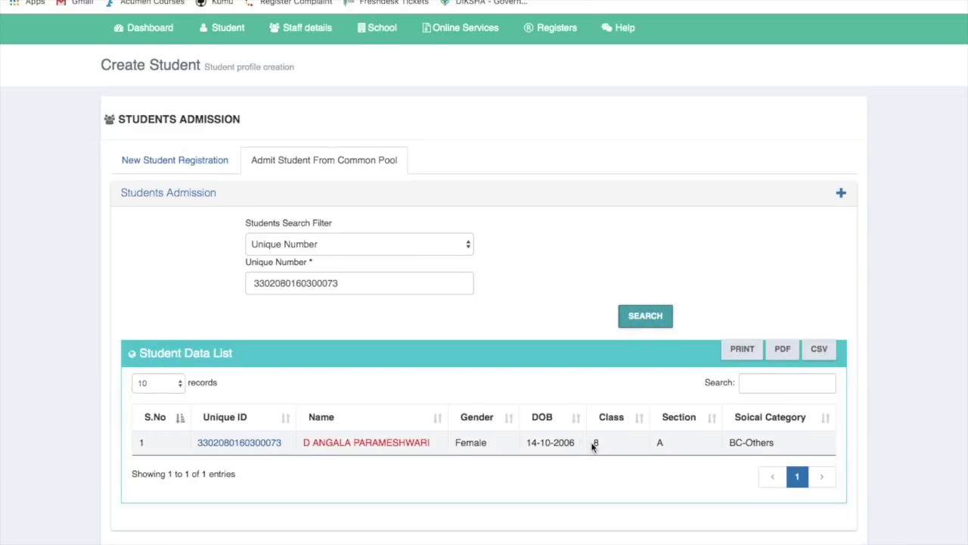
Open the raise-request confirmation for the found class 8 student and cancel it
scroll(592, 446, down, 1)
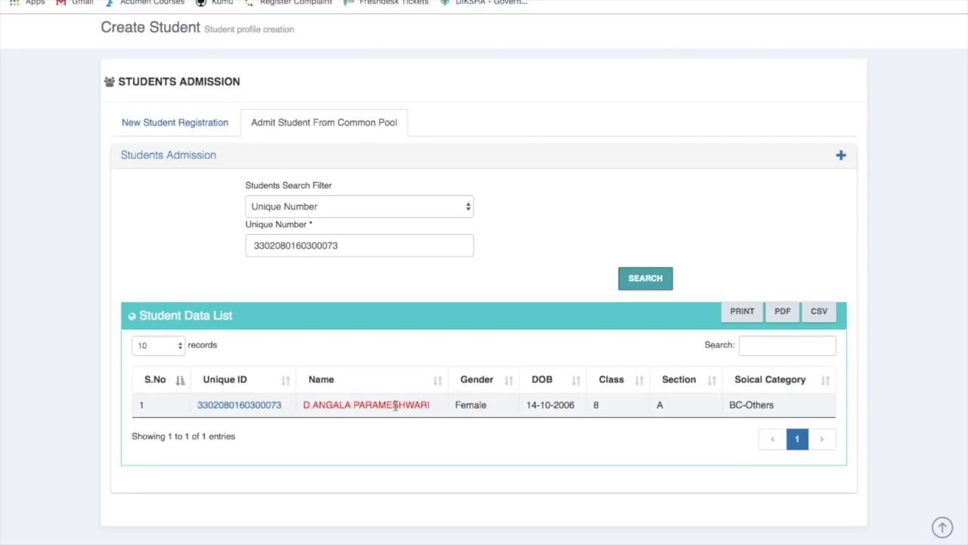
scroll(448, 404, down, 1)
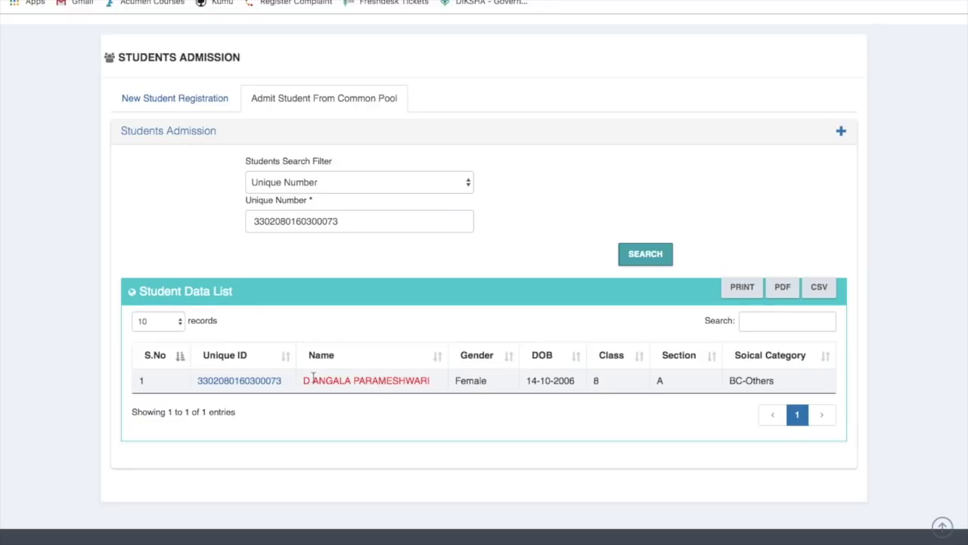
click(246, 384)
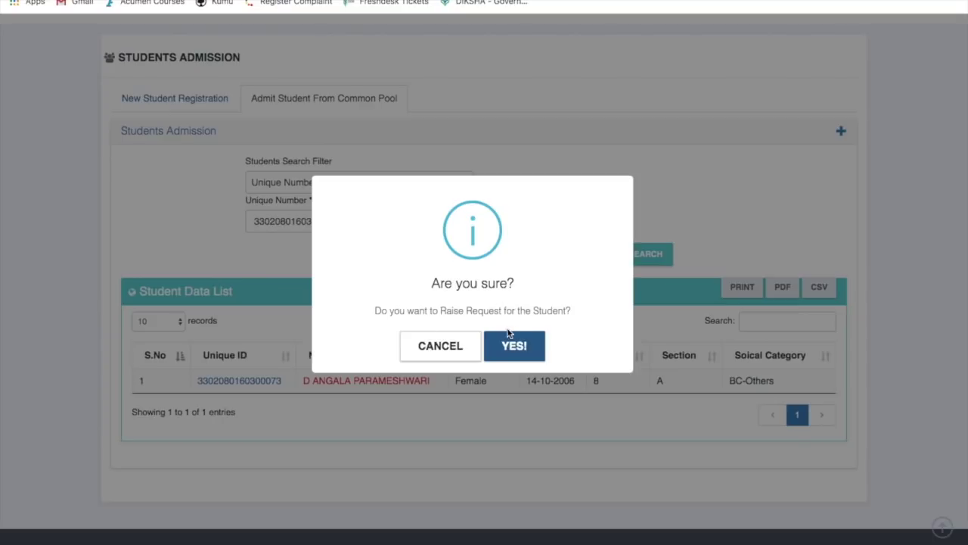
click(454, 354)
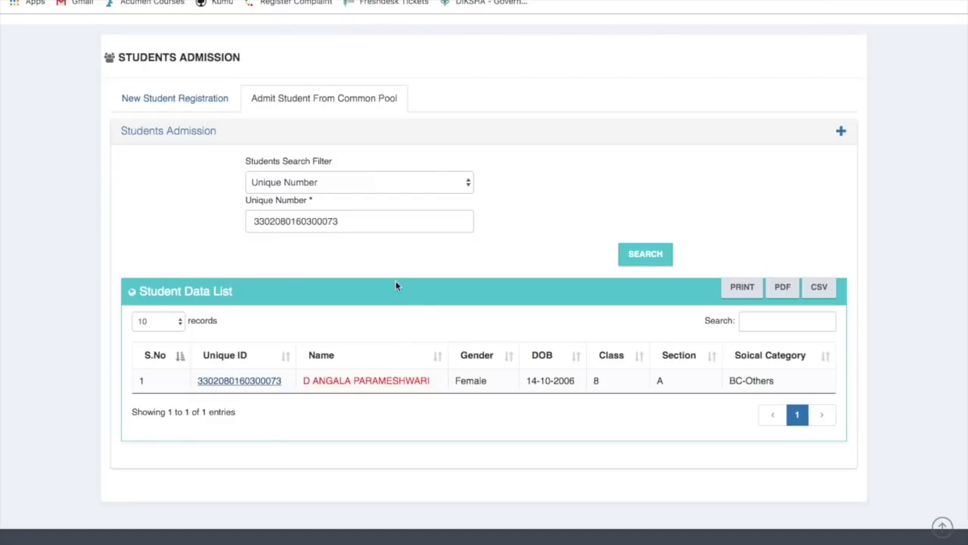
click(339, 184)
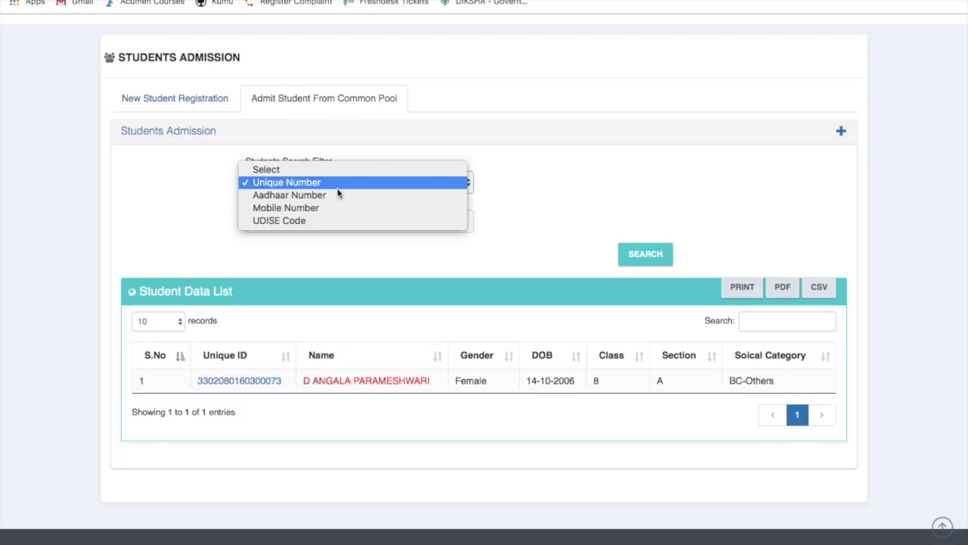
click(340, 194)
click(315, 221)
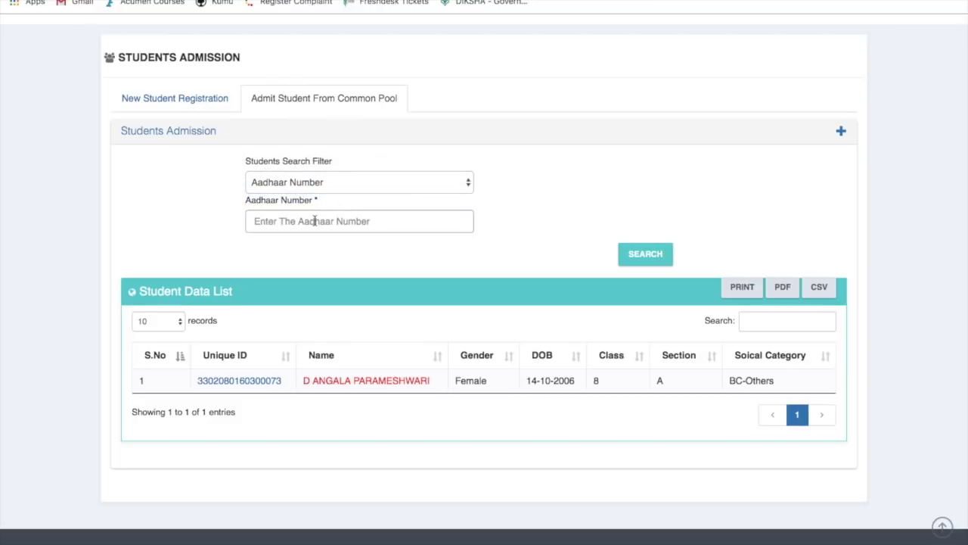
text(111122223333)
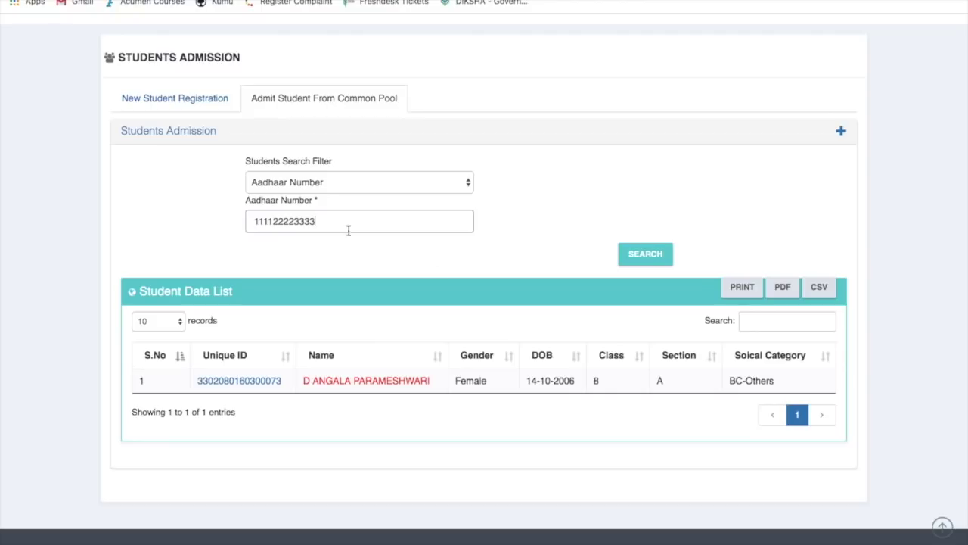
click(641, 256)
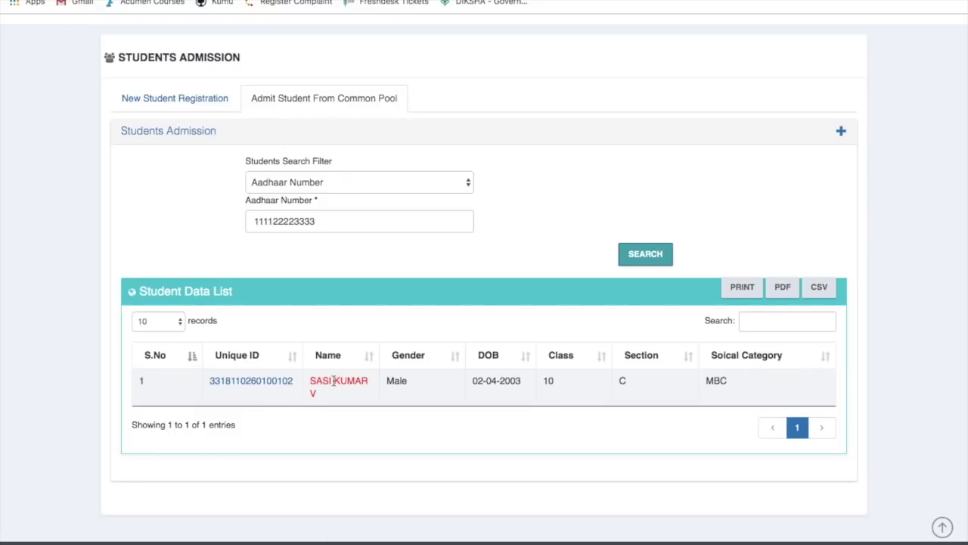
Change the Students Search Filter to Mobile Number
click(334, 182)
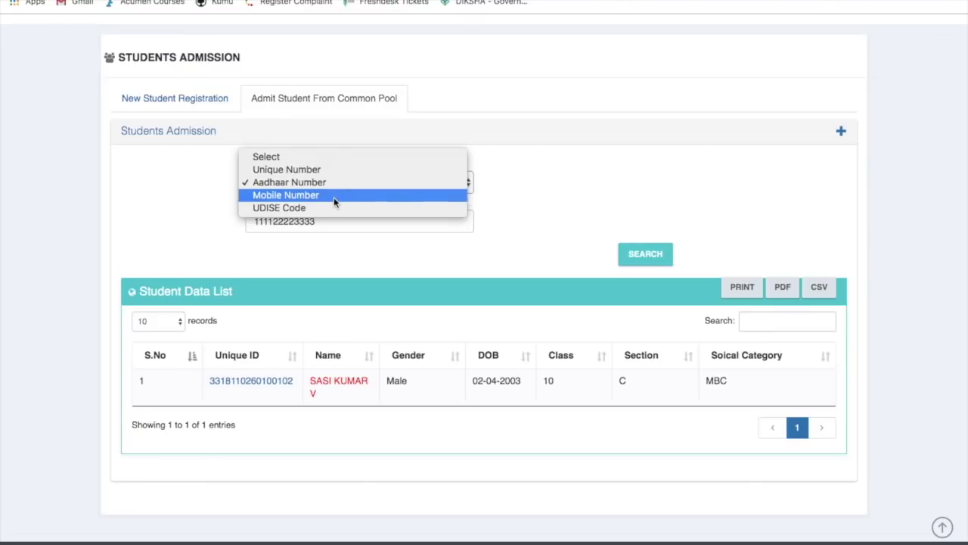
click(334, 195)
click(341, 184)
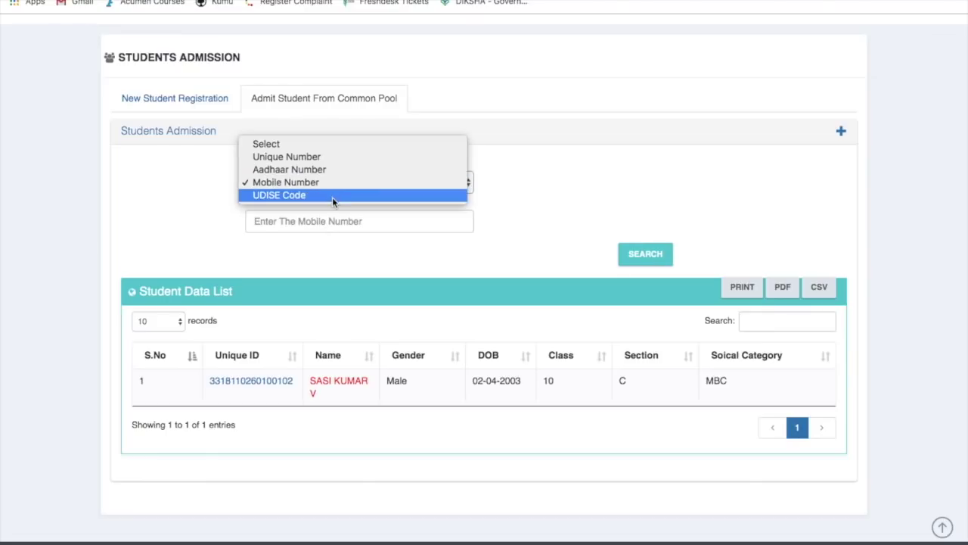
click(332, 195)
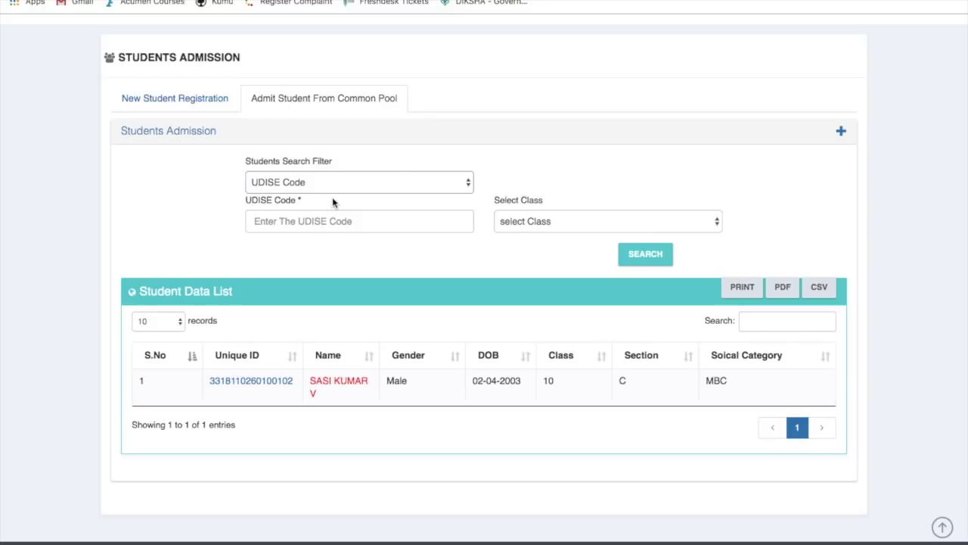
click(337, 223)
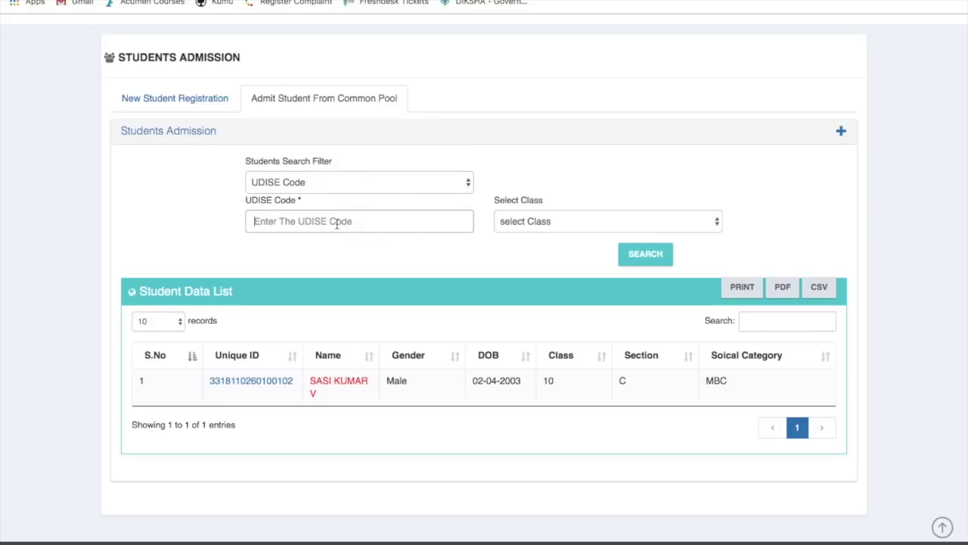
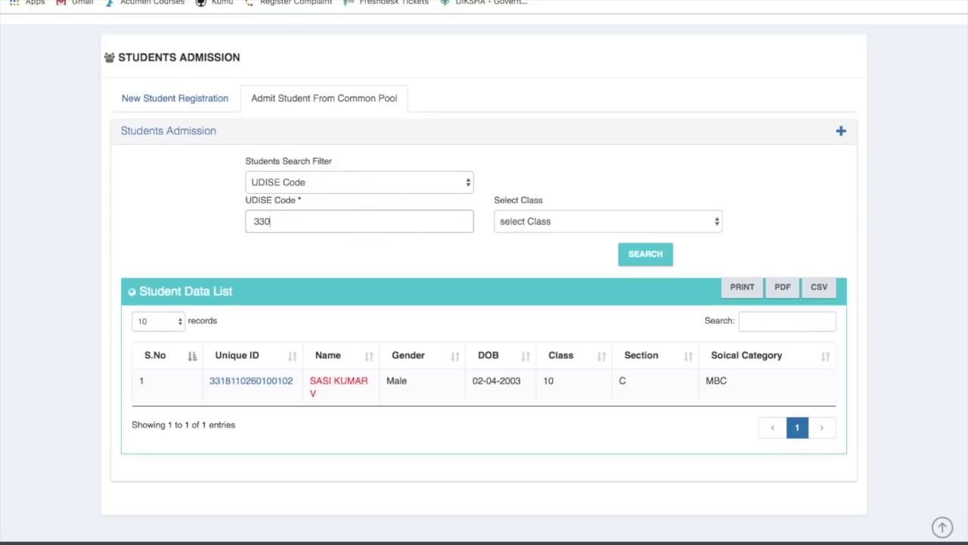
click(544, 222)
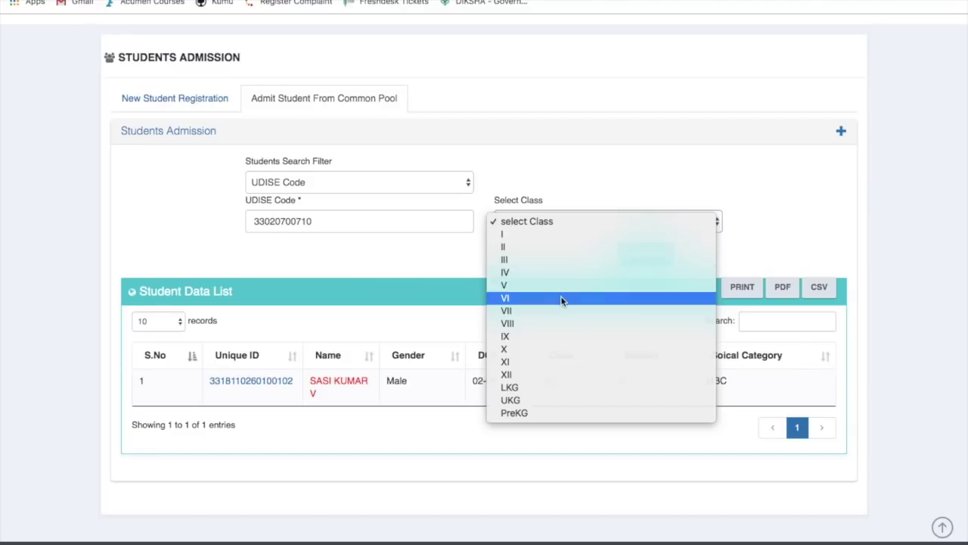
click(561, 301)
click(640, 255)
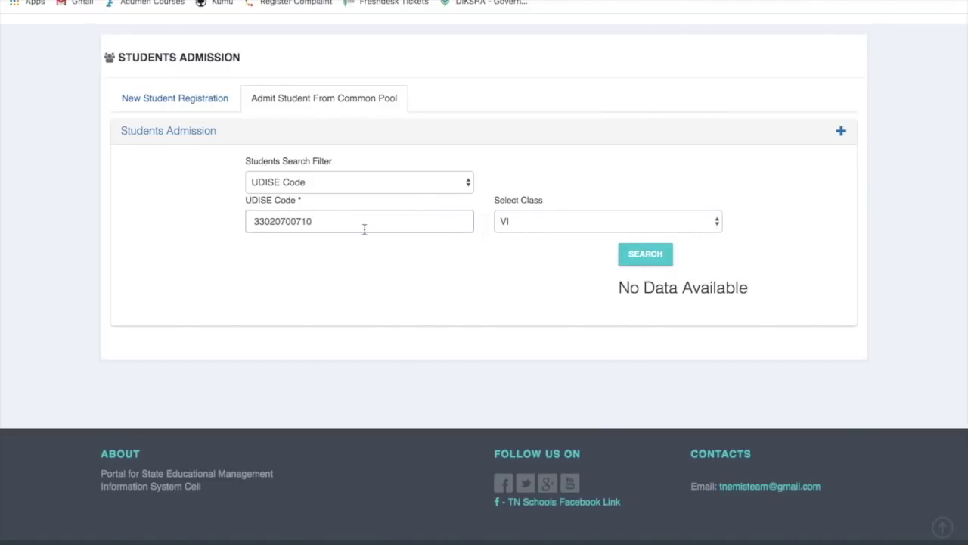
Re-run the UDISE search for class IV, listing 76 class 4 students
click(545, 223)
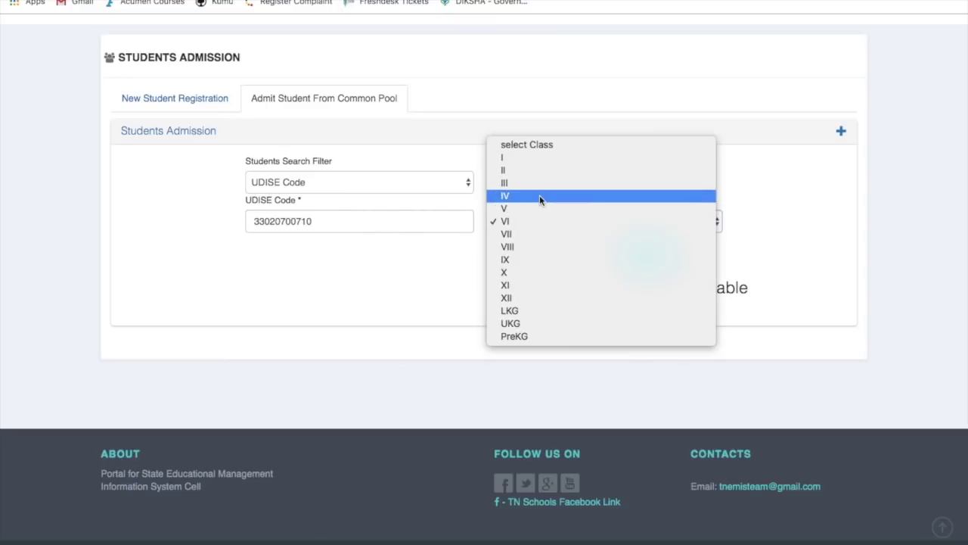
click(540, 195)
click(644, 260)
scroll(533, 393, down, 2)
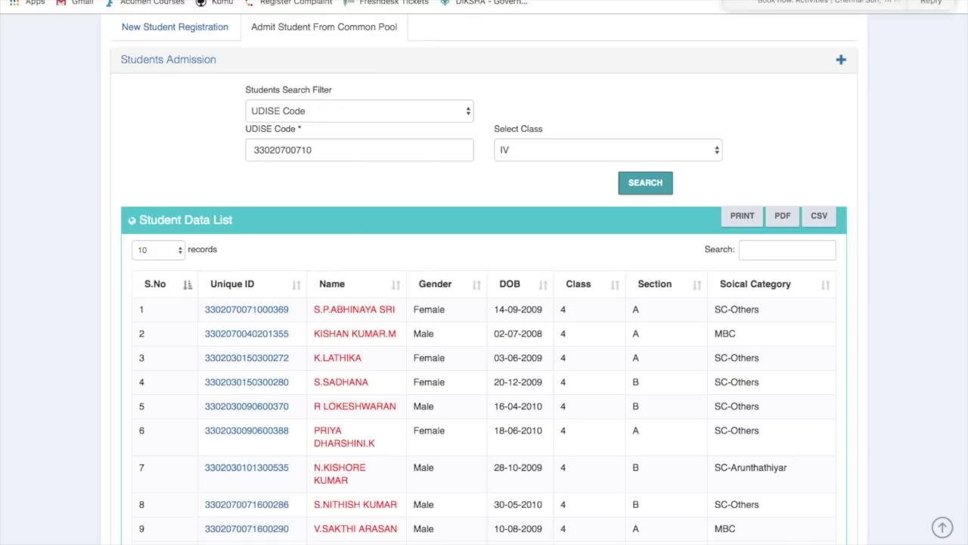
scroll(623, 270, down, 1)
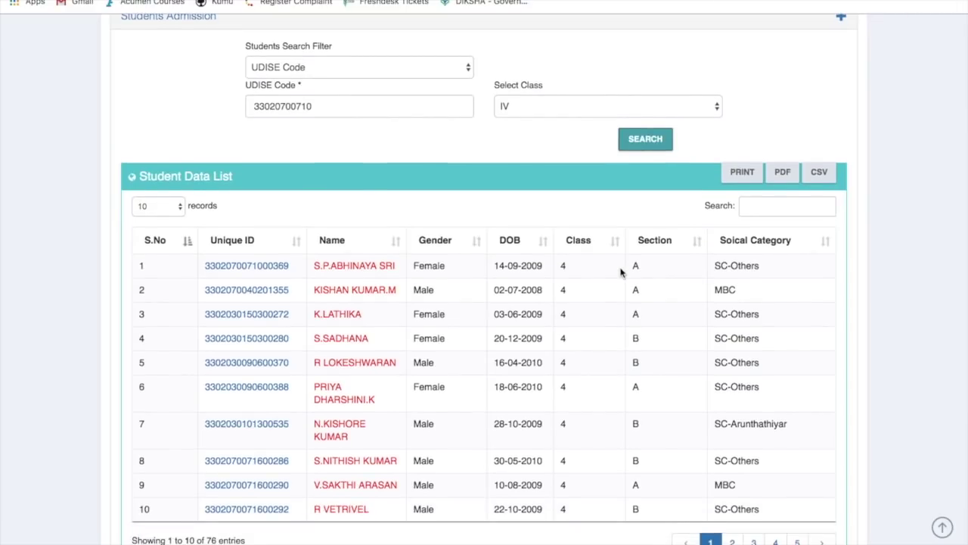
scroll(512, 336, down, 1)
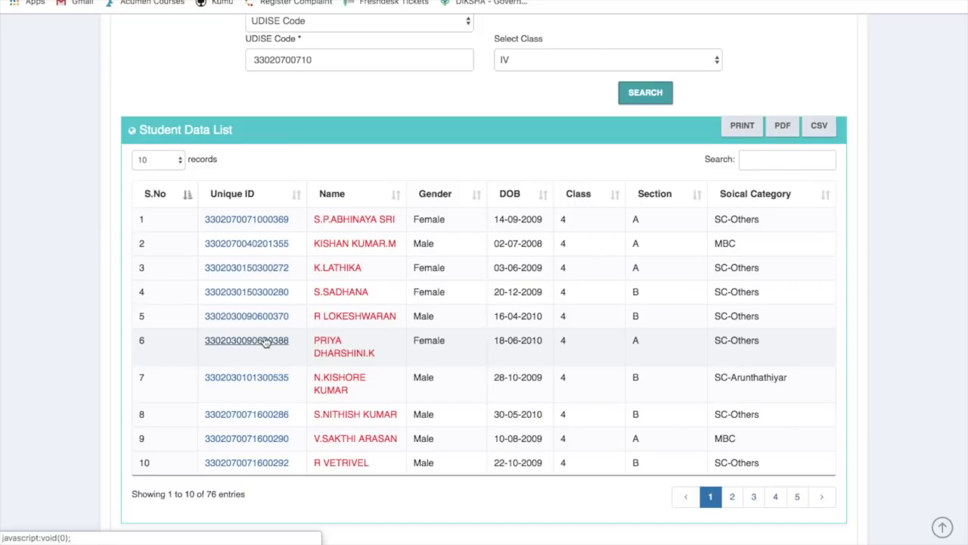
Start a request for the sixth class 4 student, cancel it, and return to the top
click(265, 342)
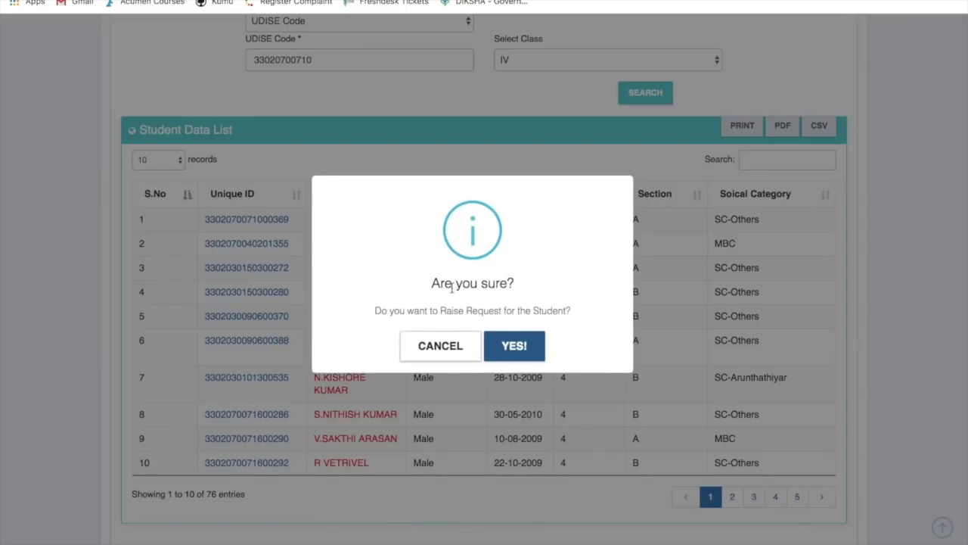
click(438, 346)
scroll(443, 205, up, 4)
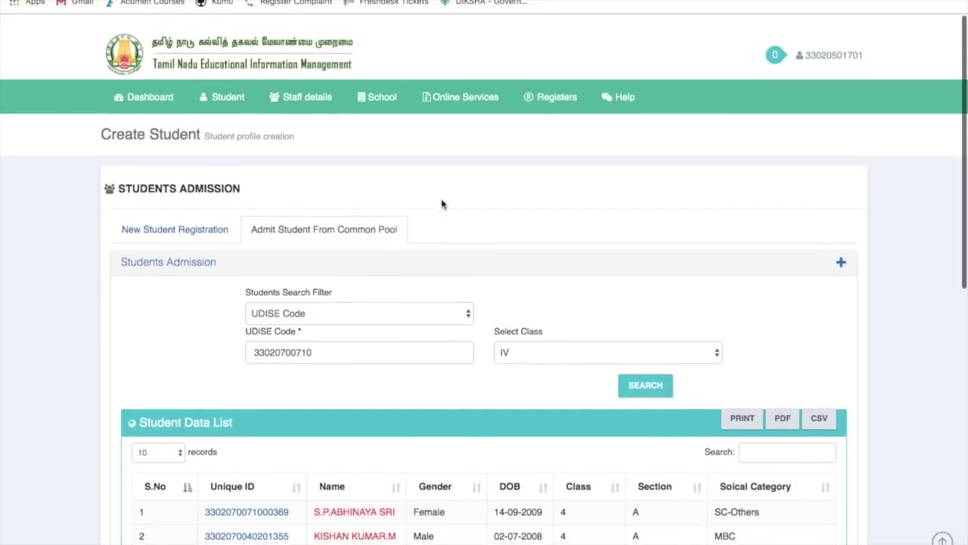
Search the common pool for the class 8 student by pasted Unique Number
click(382, 298)
click(356, 264)
click(330, 333)
key(ctrl+v)
click(622, 370)
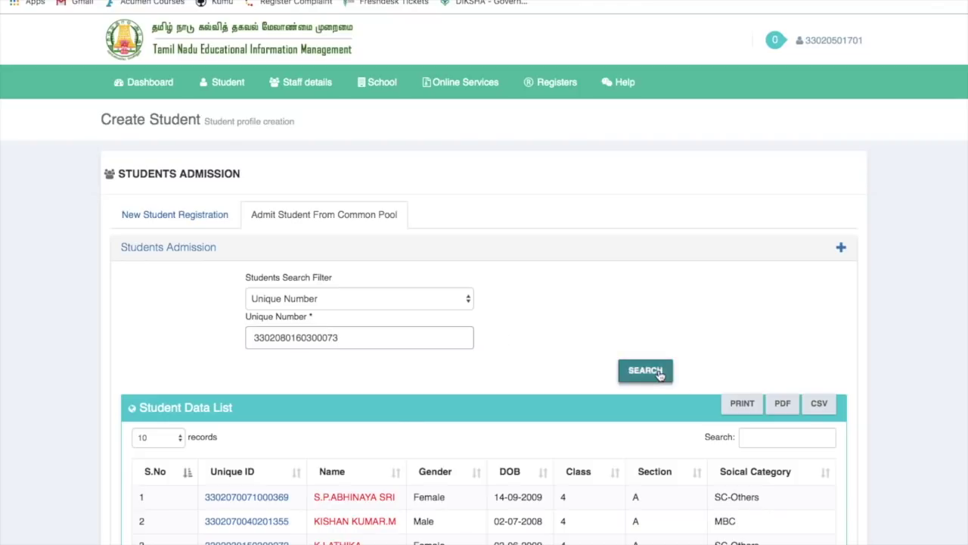
scroll(447, 407, down, 3)
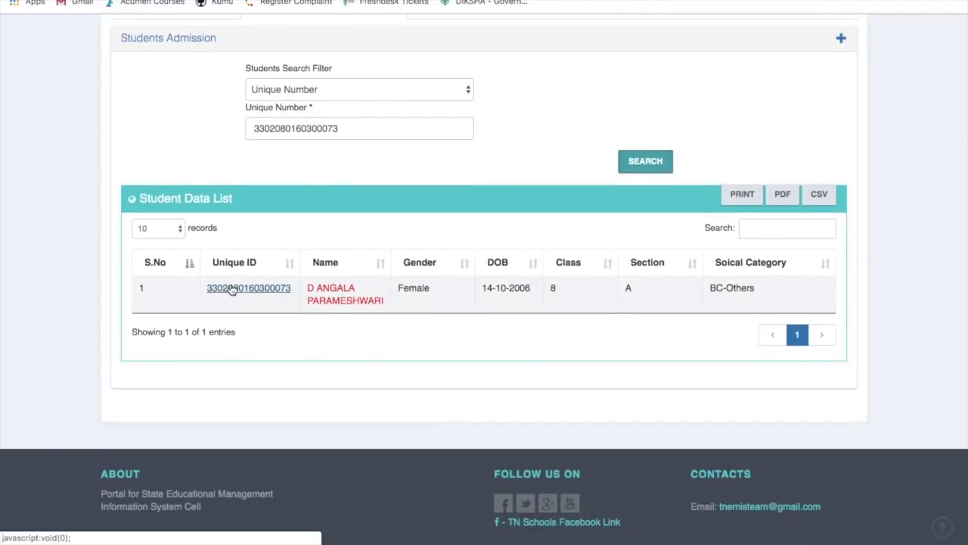
Raise the admission request for that student and confirm it
click(216, 290)
click(514, 346)
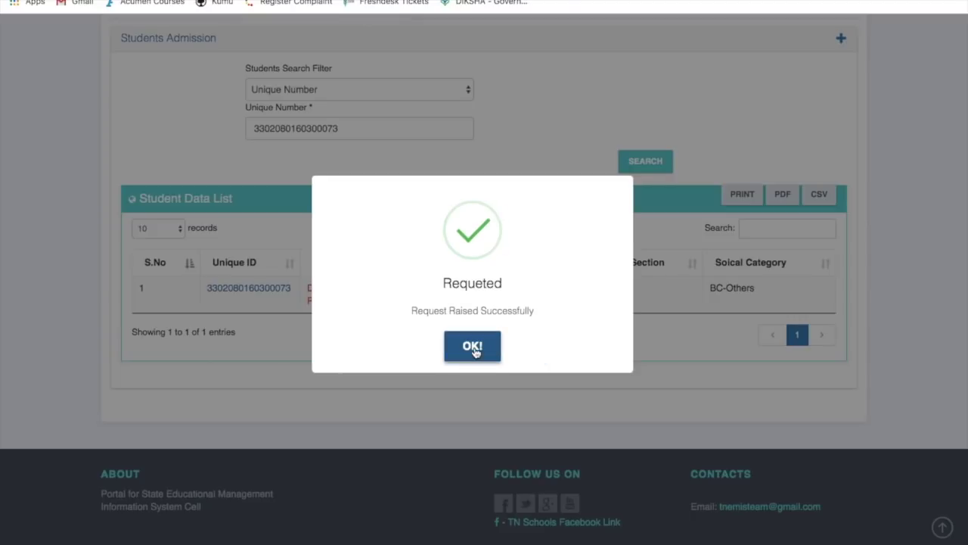
click(473, 348)
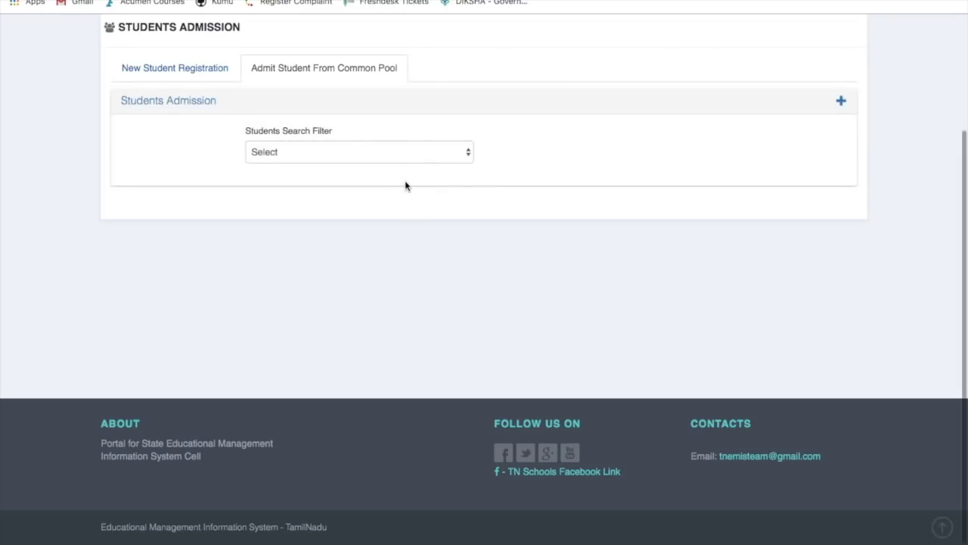
scroll(405, 185, down, 1)
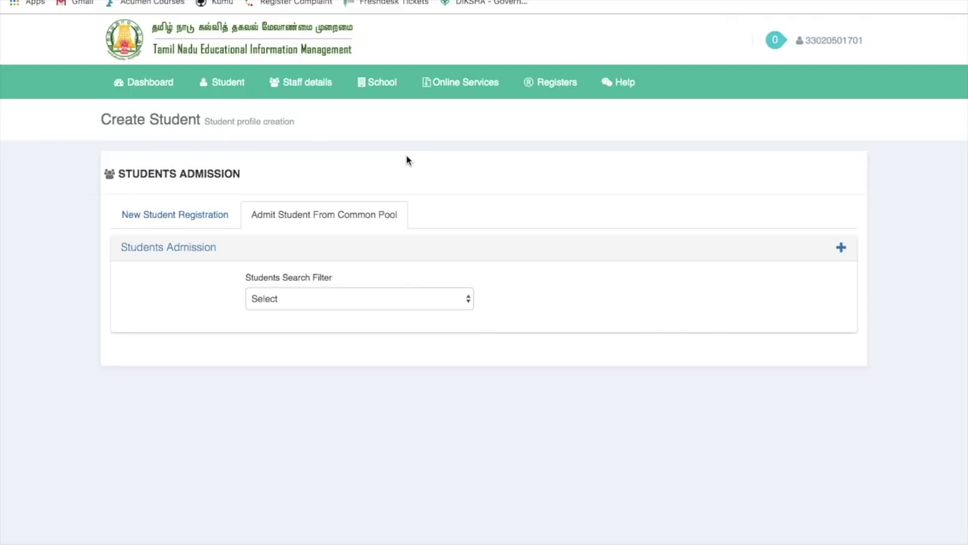
Log out and sign in as CHS KANNAMMAPET using its saved login
click(842, 48)
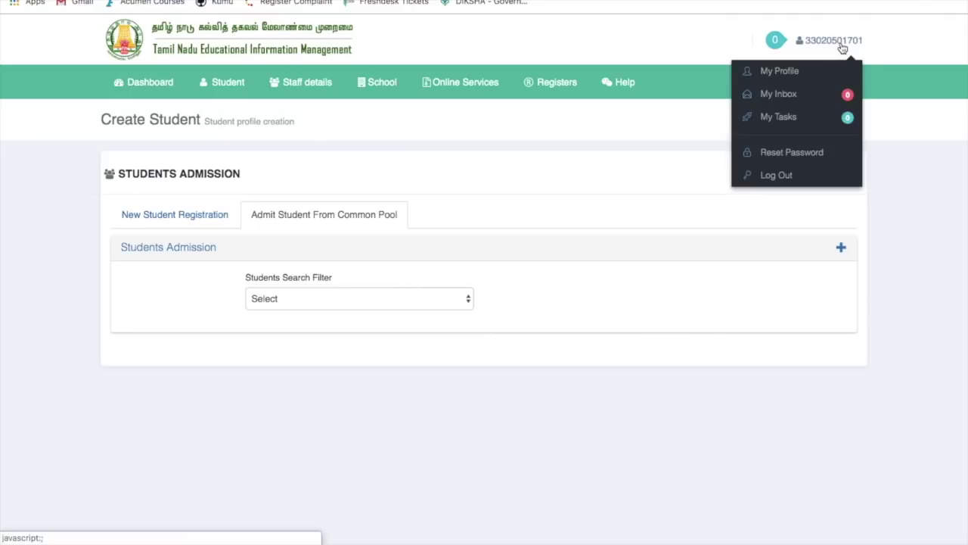
click(797, 177)
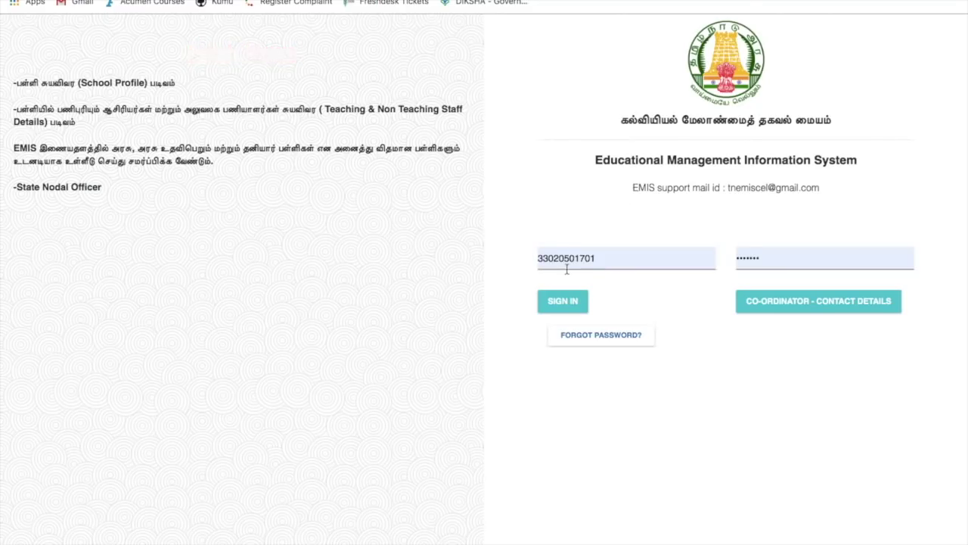
click(567, 266)
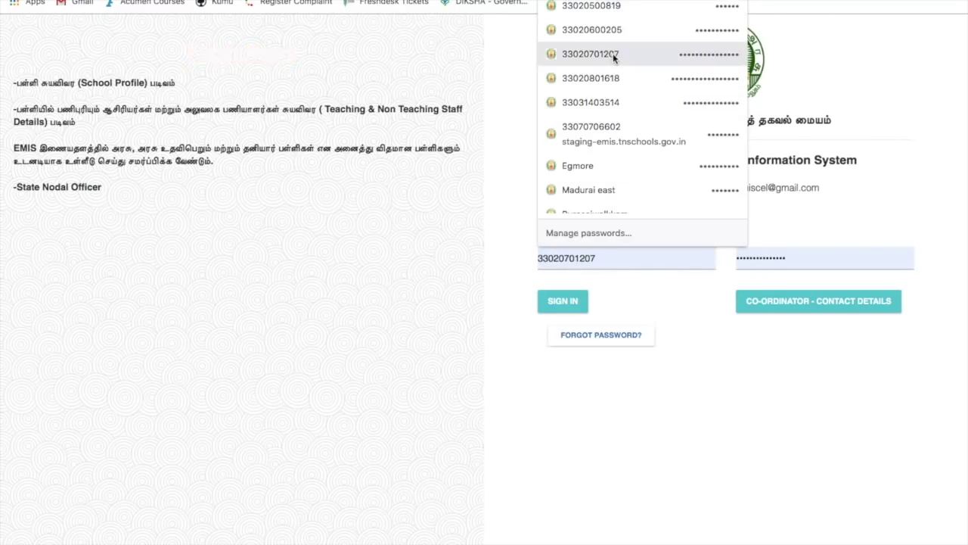
click(613, 56)
click(596, 258)
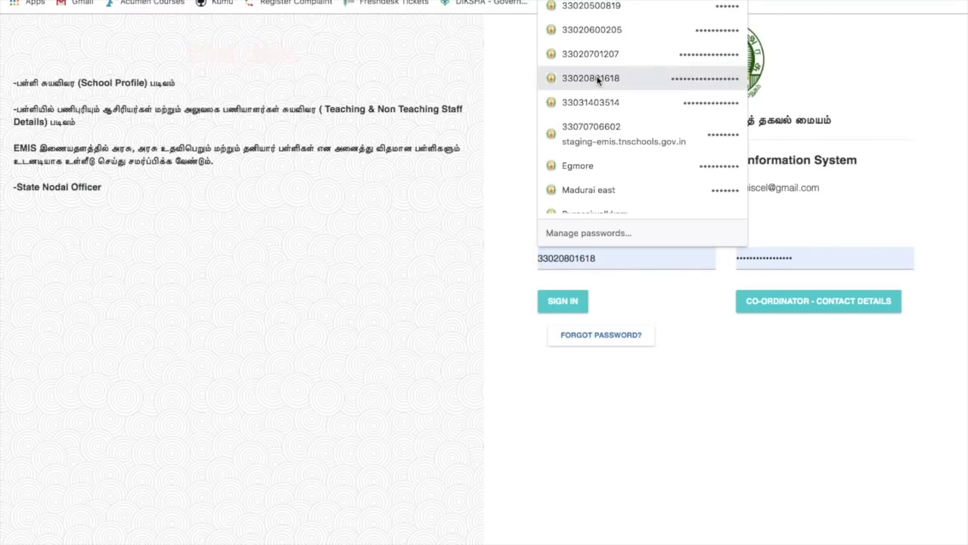
click(598, 79)
click(549, 297)
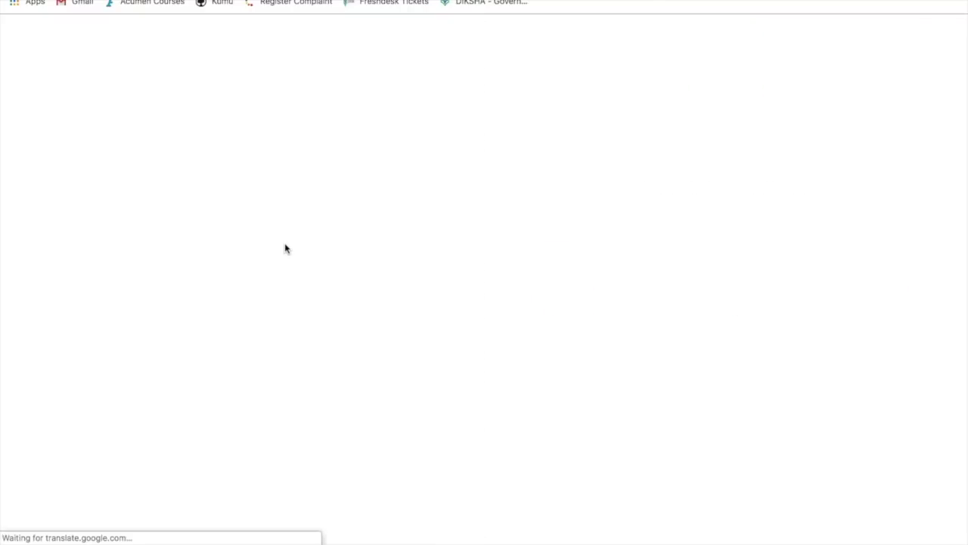
click(229, 90)
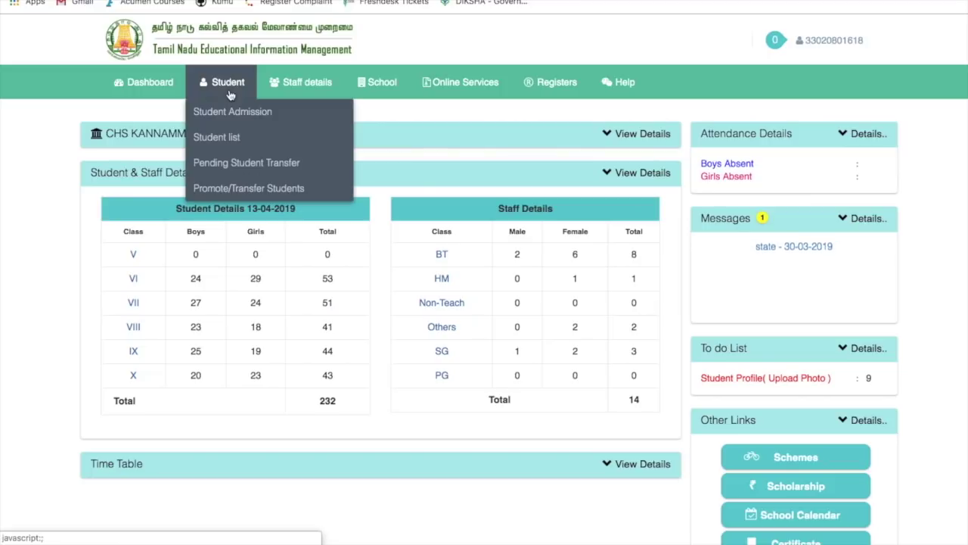
Open Pending Student Transfer and start moving the requested class 8 student to the common pool
click(238, 164)
scroll(355, 357, down, 3)
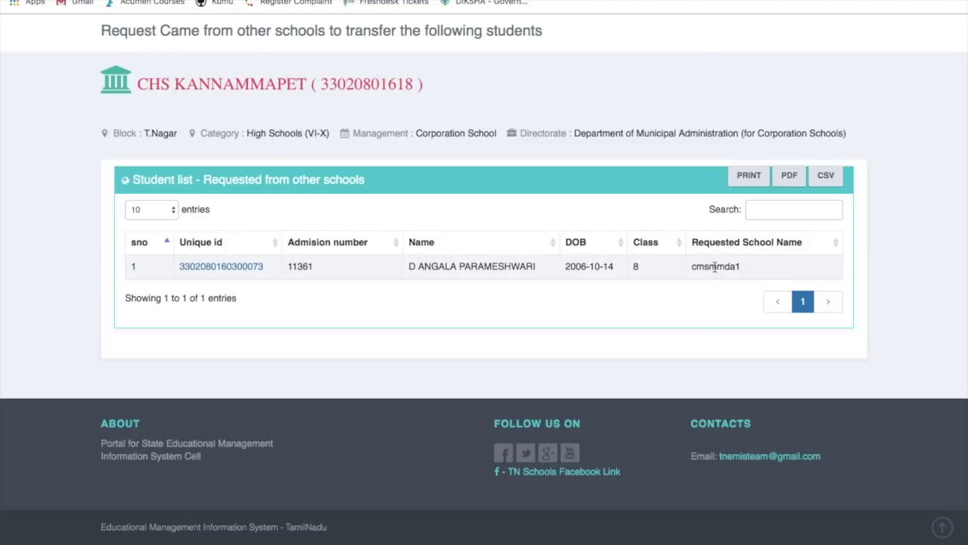
click(250, 267)
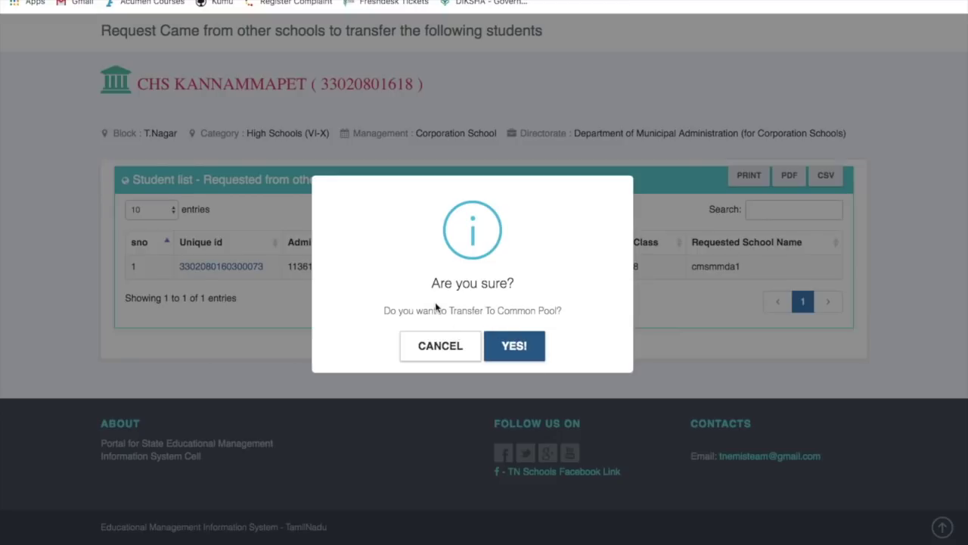
Cancel the Transfer To Common Pool confirmation and review the Chennai district's Pending Transfer request list
click(434, 348)
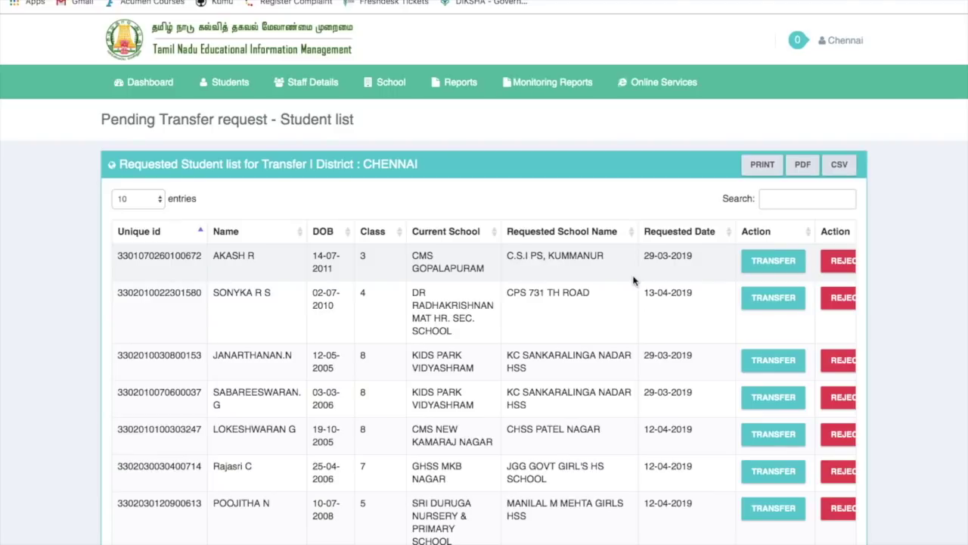
scroll(634, 281, down, 2)
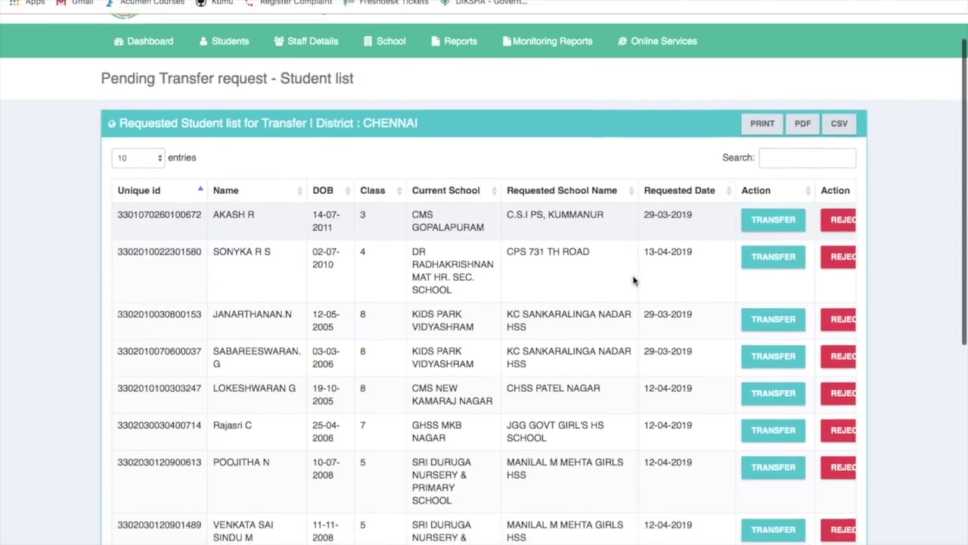
scroll(633, 281, right, 1)
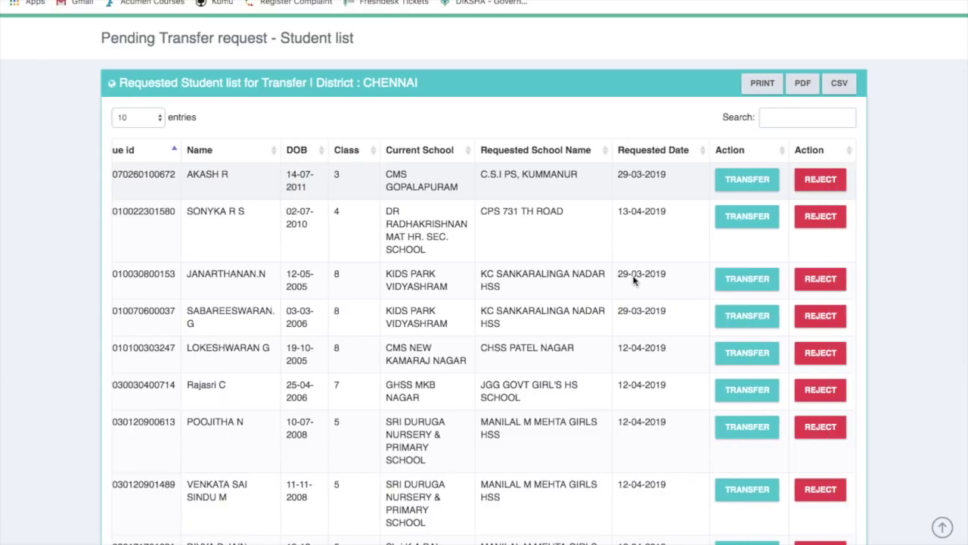
scroll(634, 276, left, 1)
scroll(628, 223, up, 2)
click(793, 176)
Filter the list to the student's ID and reject the class 8 transfer request
key(ctrl+v)
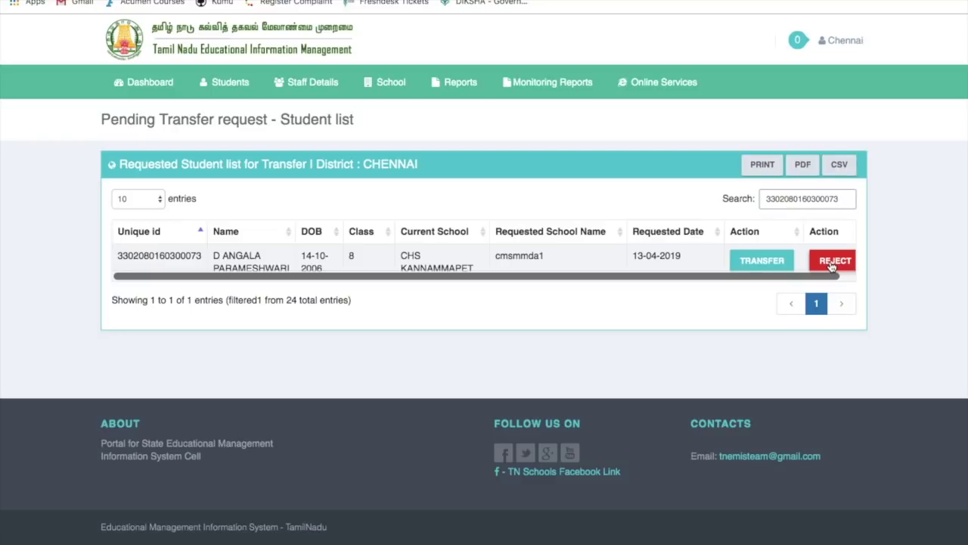
click(832, 265)
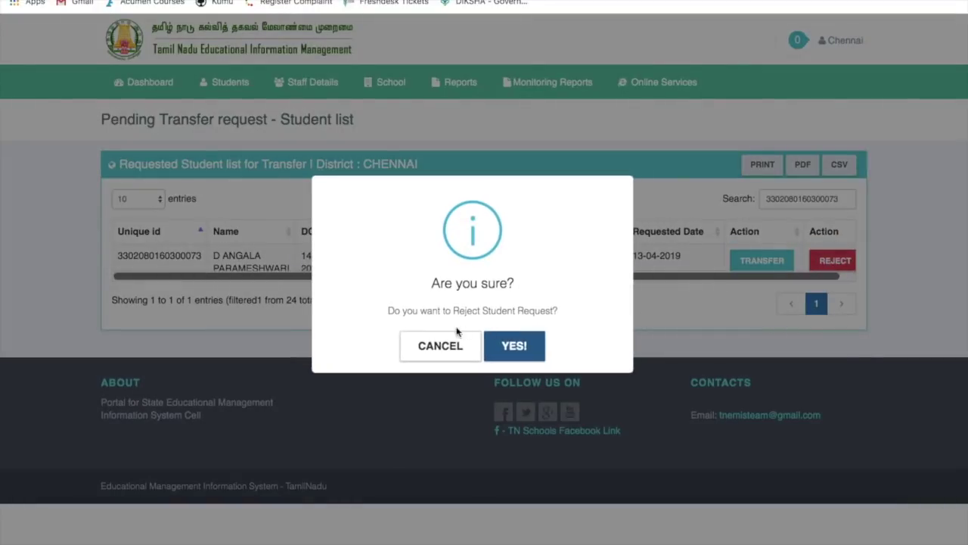
click(514, 350)
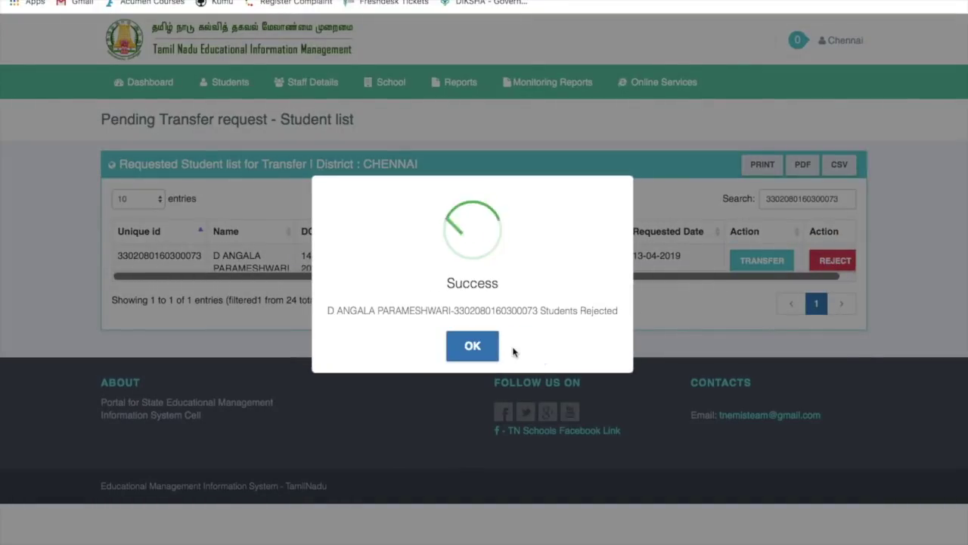
click(482, 353)
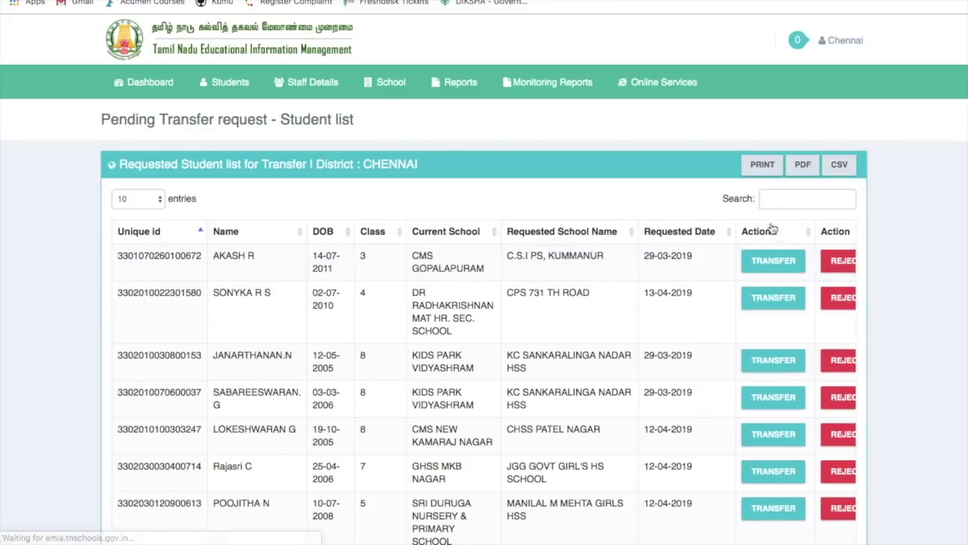
Confirm the rejected request no longer appears, clear the search, and leave the list
click(797, 193)
key(ctrl+v)
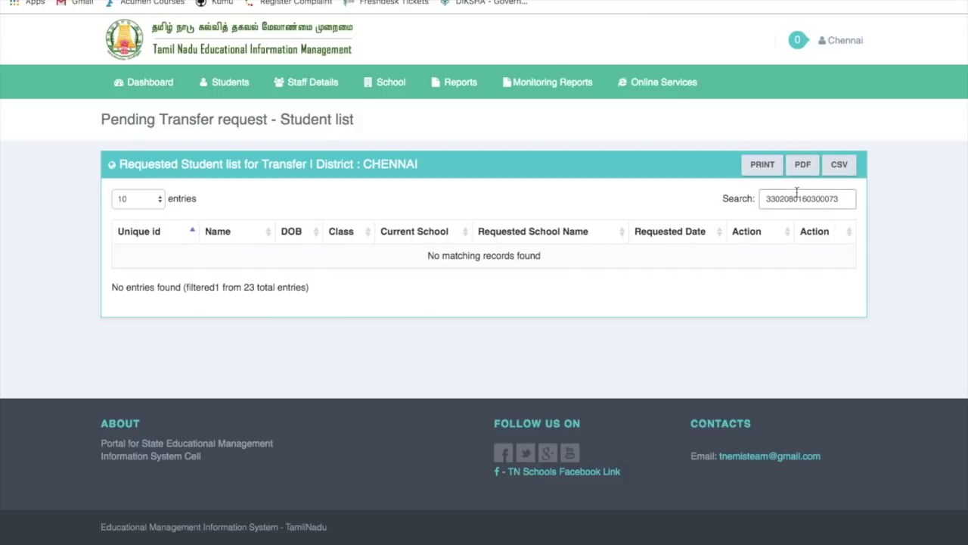
double_click(797, 194)
key(BackSpace)
click(843, 40)
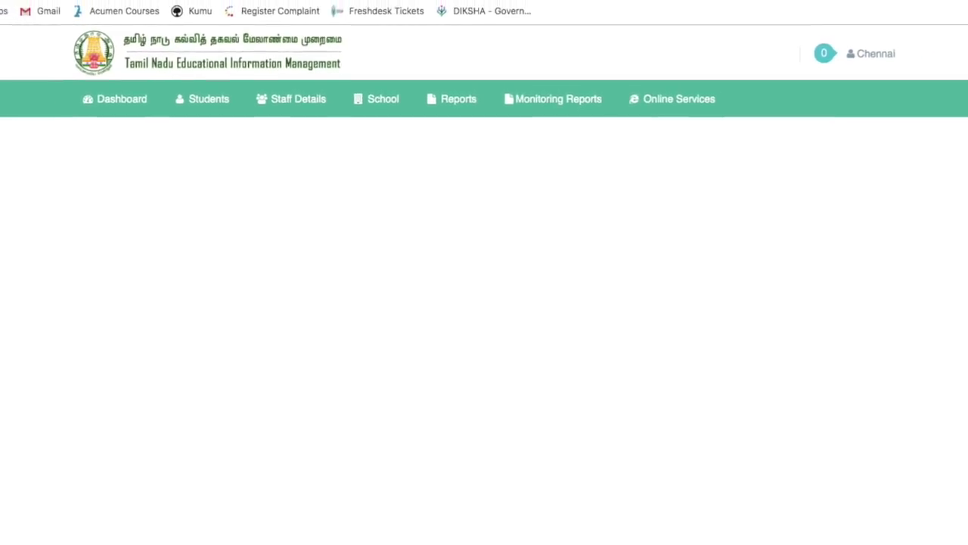
Sign in with the admitting school's saved login and go to Student > Student Admission
double_click(543, 256)
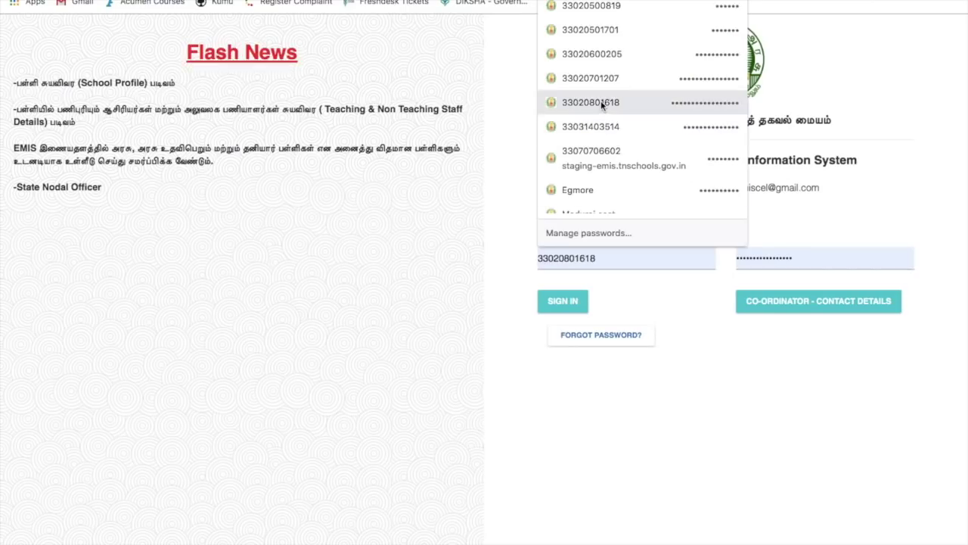
click(601, 78)
click(555, 250)
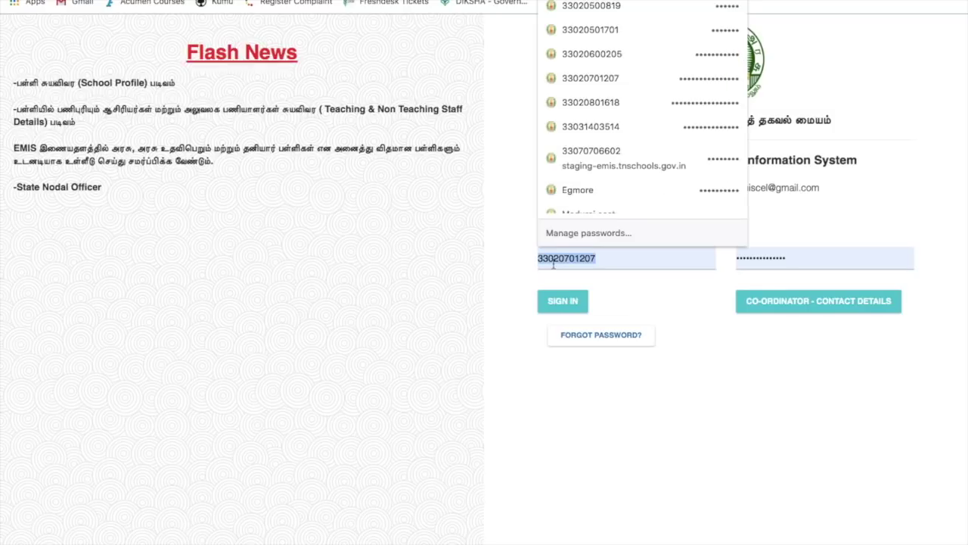
click(603, 40)
click(555, 307)
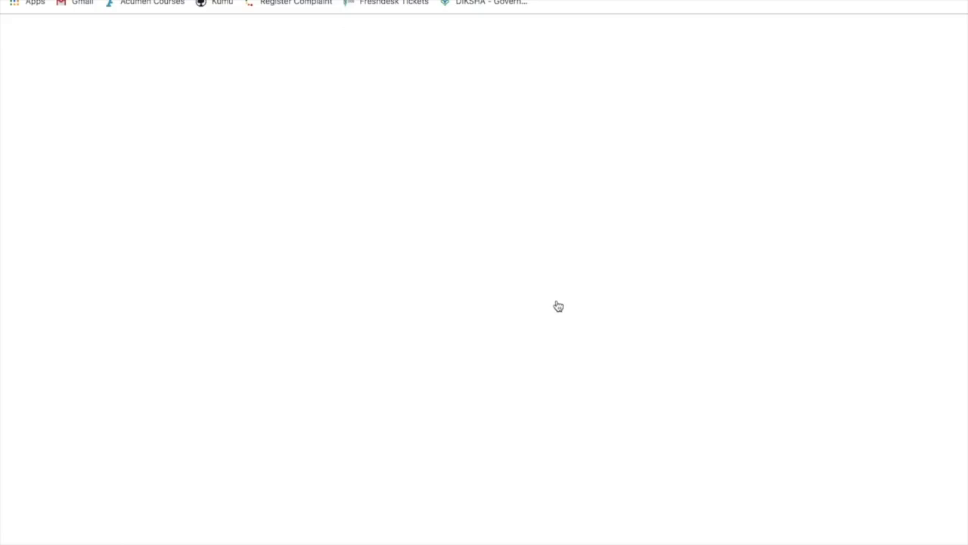
click(223, 81)
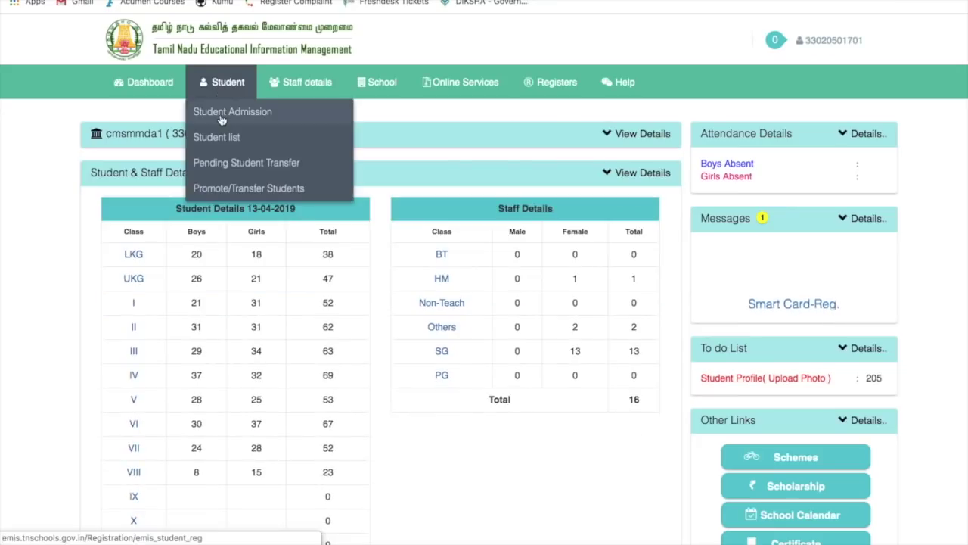
click(223, 110)
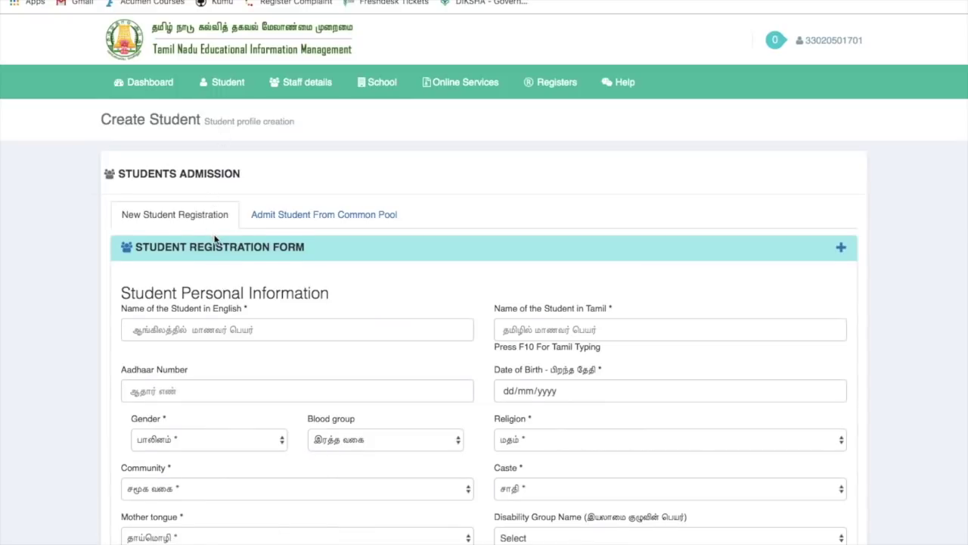
Scroll to the common pool form and leave the Students Search Filter at Select
scroll(216, 239, down, 1)
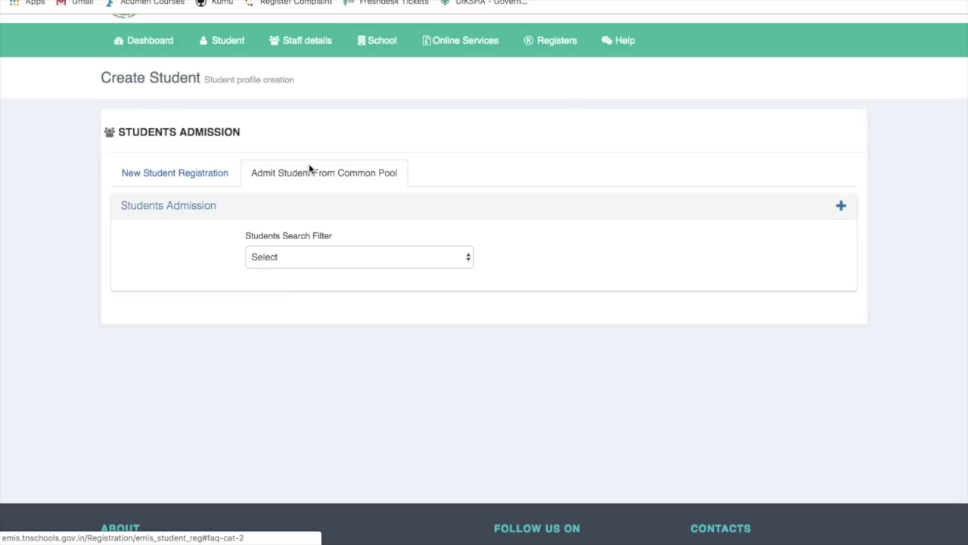
click(311, 254)
click(311, 229)
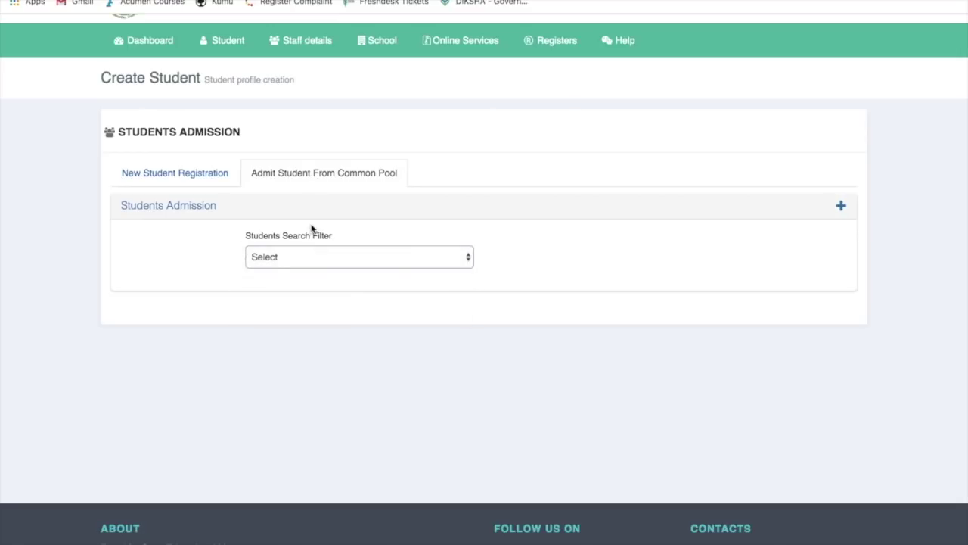